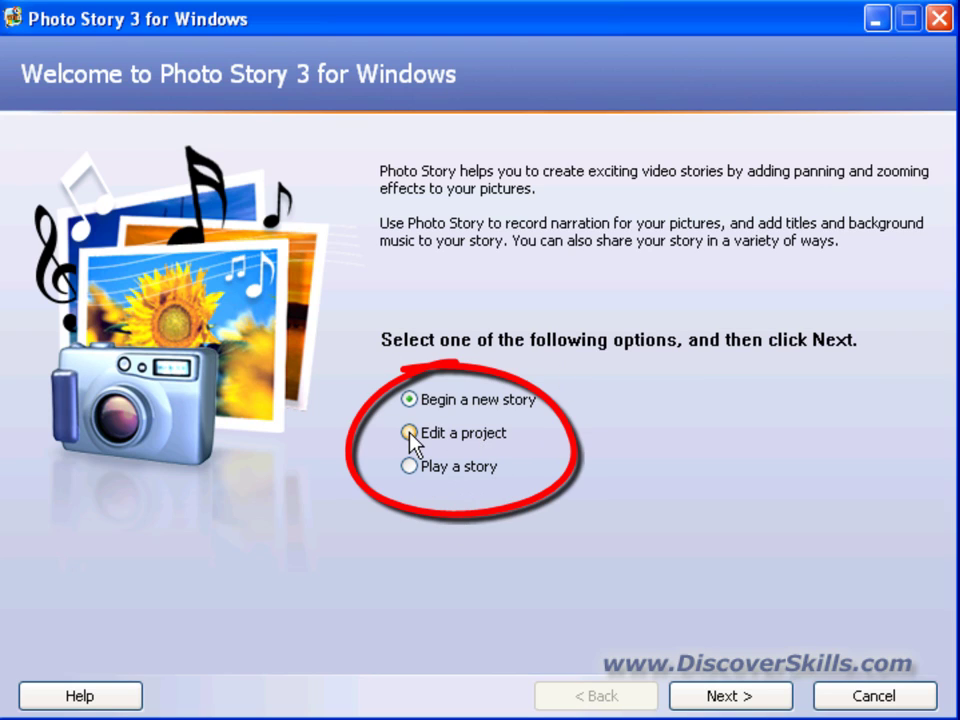
- Begin a new story and continue to the Import and arrange your pictures page
left_click(728, 697)
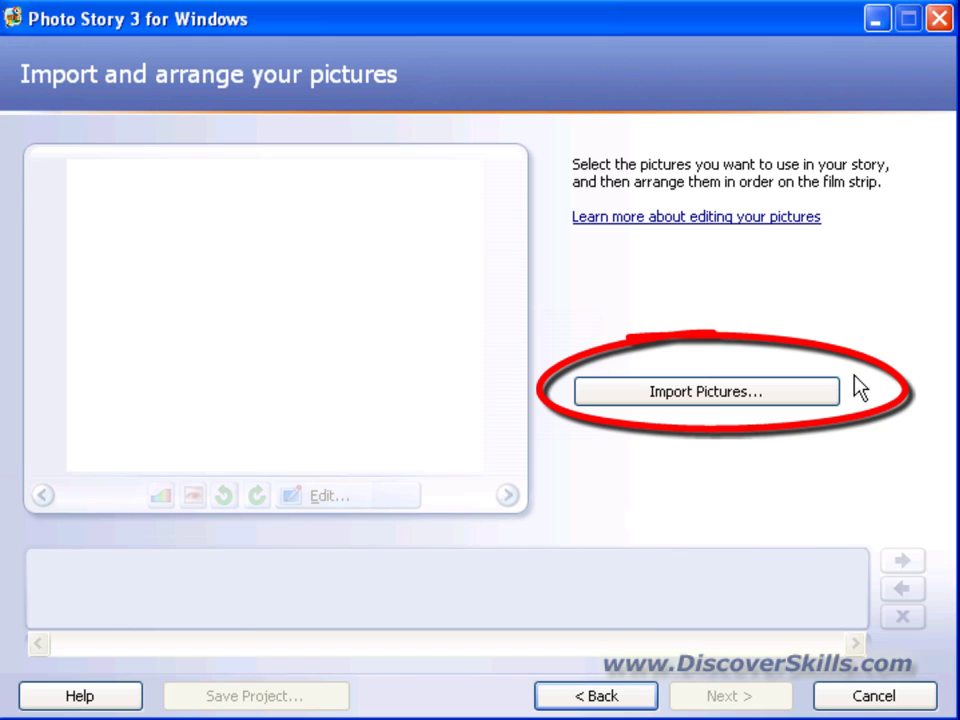
- Open the File Browser showing the My Pictures 'for slide show' folder's images
left_click(703, 399)
left_click_drag(425, 70, 439, 64)
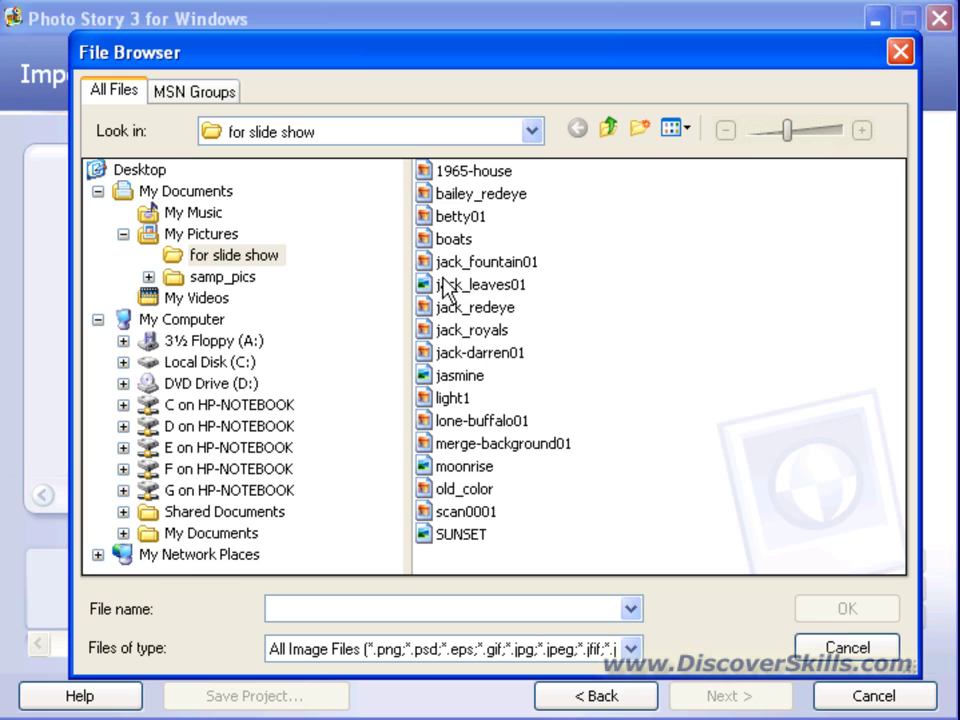
mouse_move(435, 309)
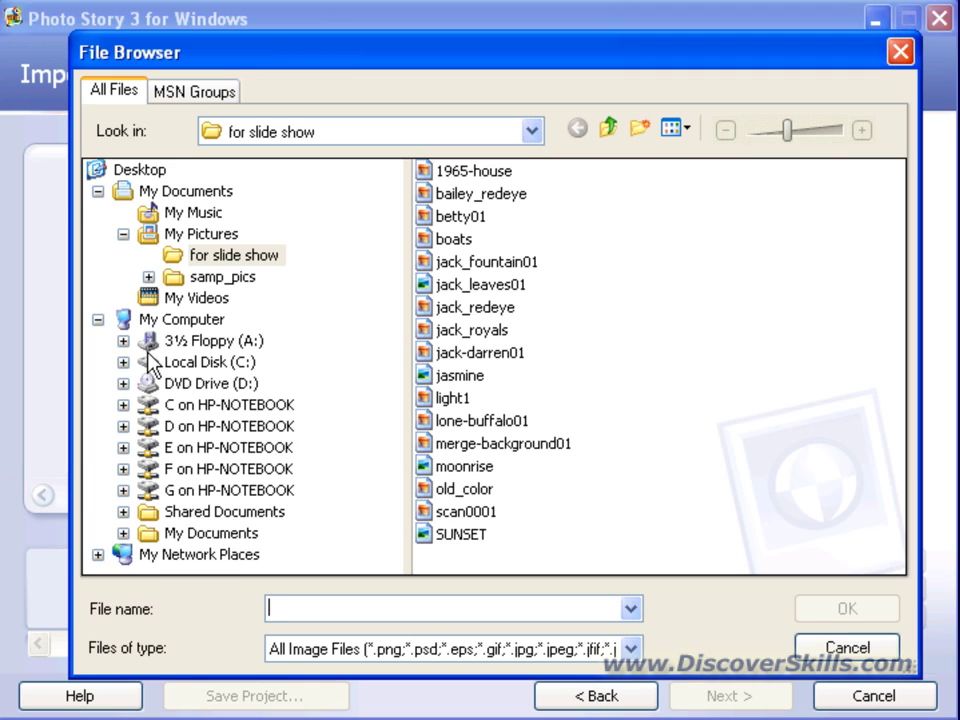
mouse_move(235, 213)
left_mouse_down()
mouse_move(240, 281)
mouse_move(313, 270)
mouse_move(236, 214)
left_mouse_up()
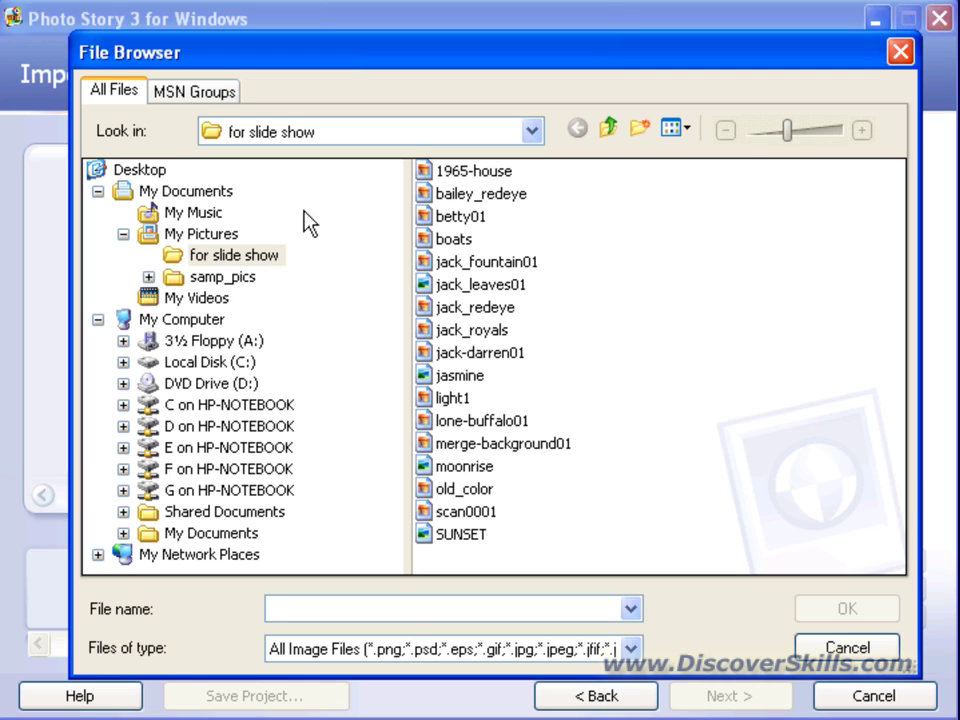
- Import jack_fountain01 from the 'for slide show' folder as the first slide
left_click(178, 259)
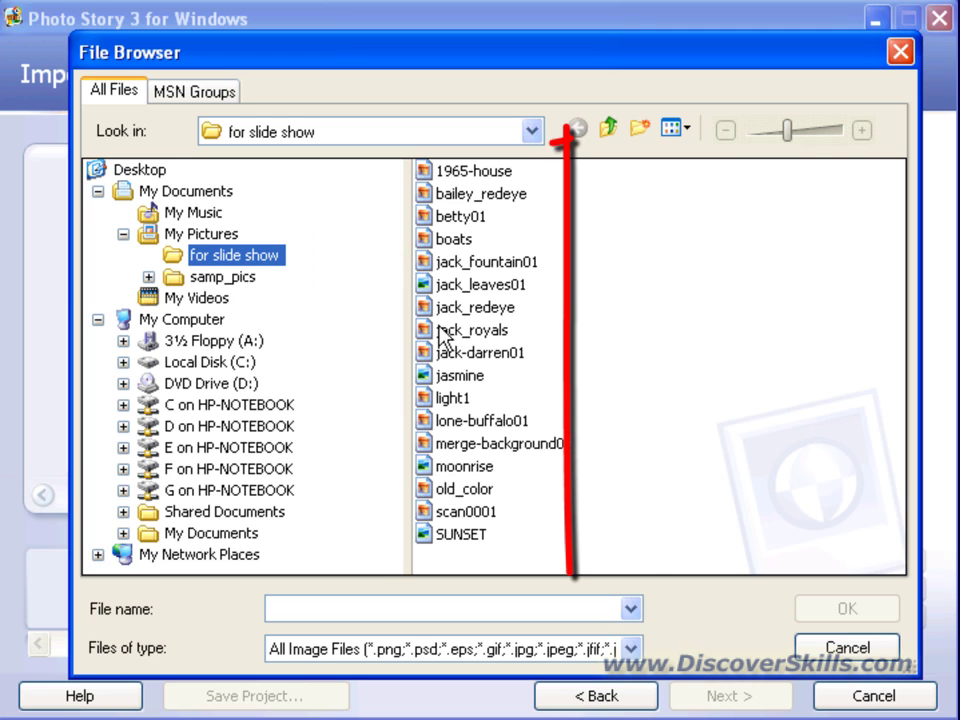
mouse_move(440, 550)
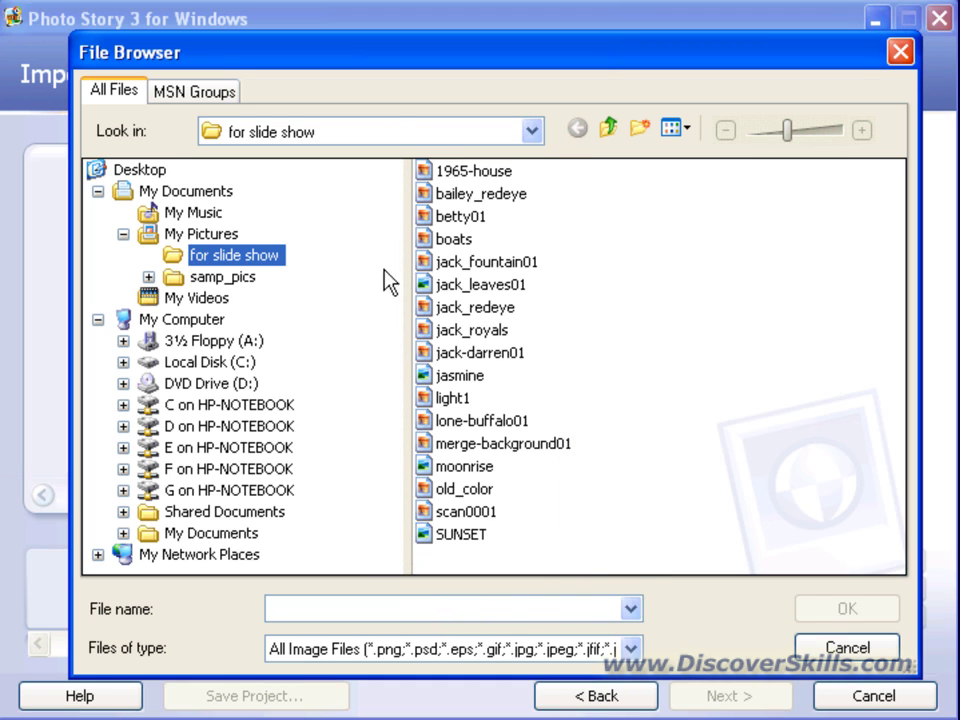
left_click(477, 263)
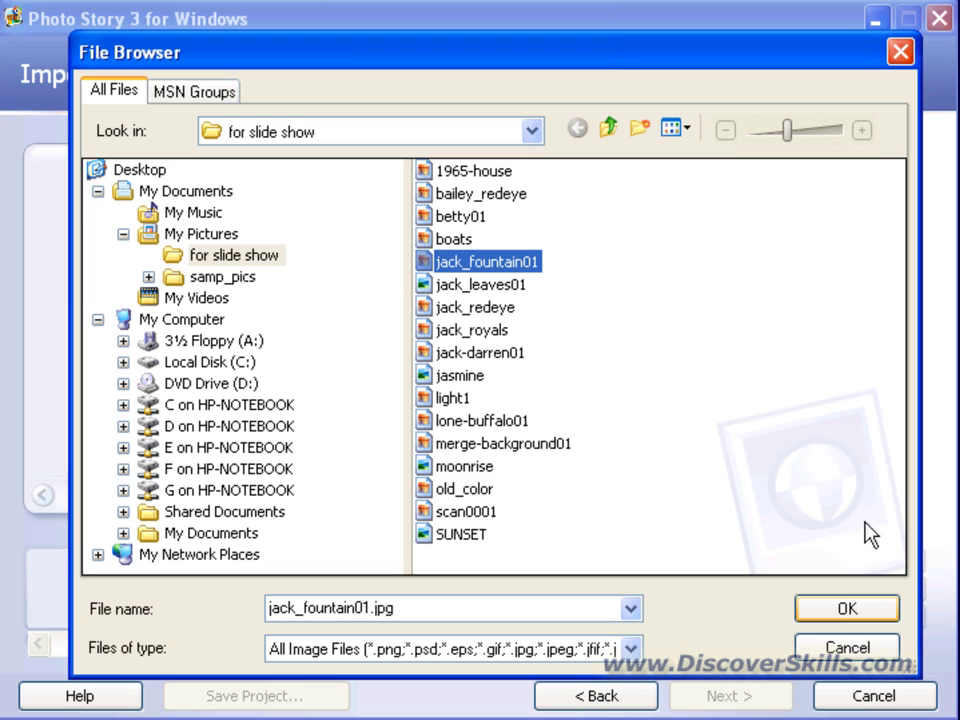
left_click(849, 612)
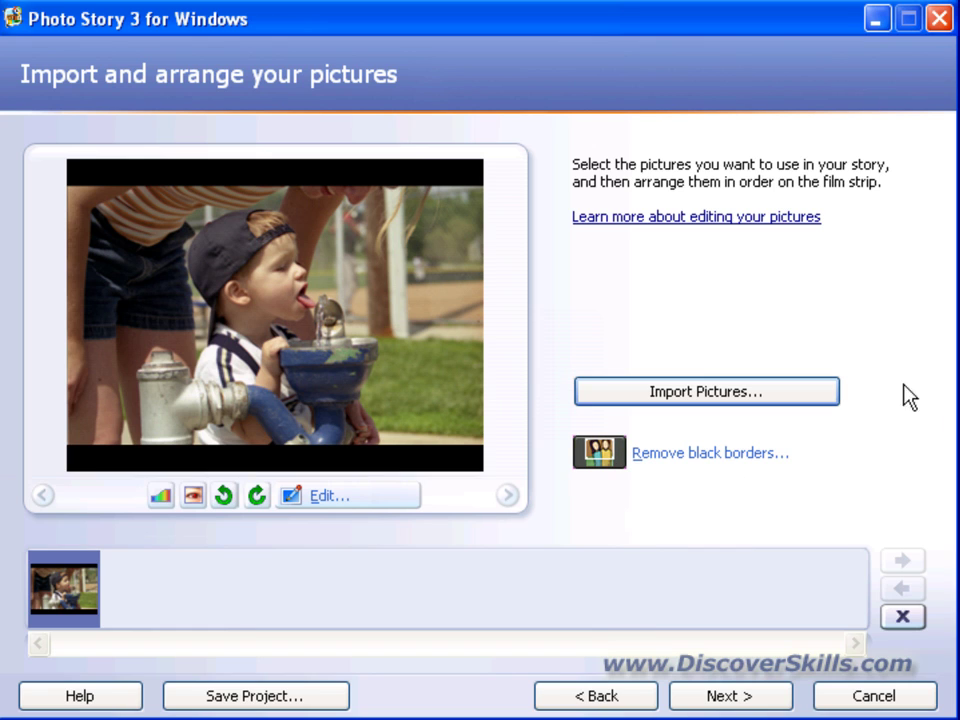
- In the File Browser, multi-select 1965-house through old_color in the 'for slide show' folder
left_click(745, 400)
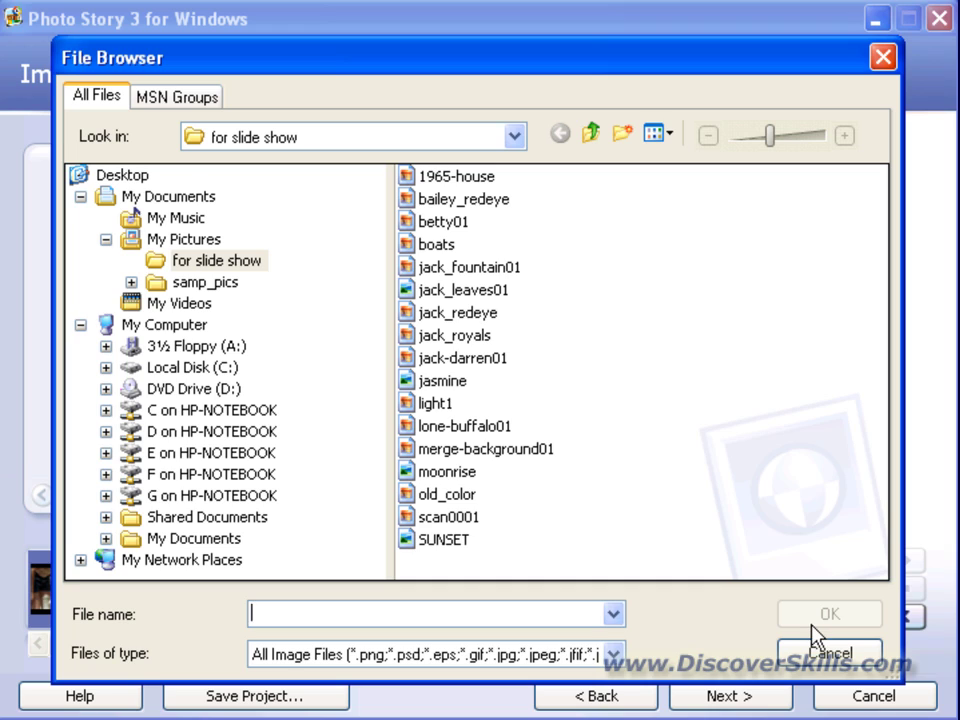
mouse_move(453, 180)
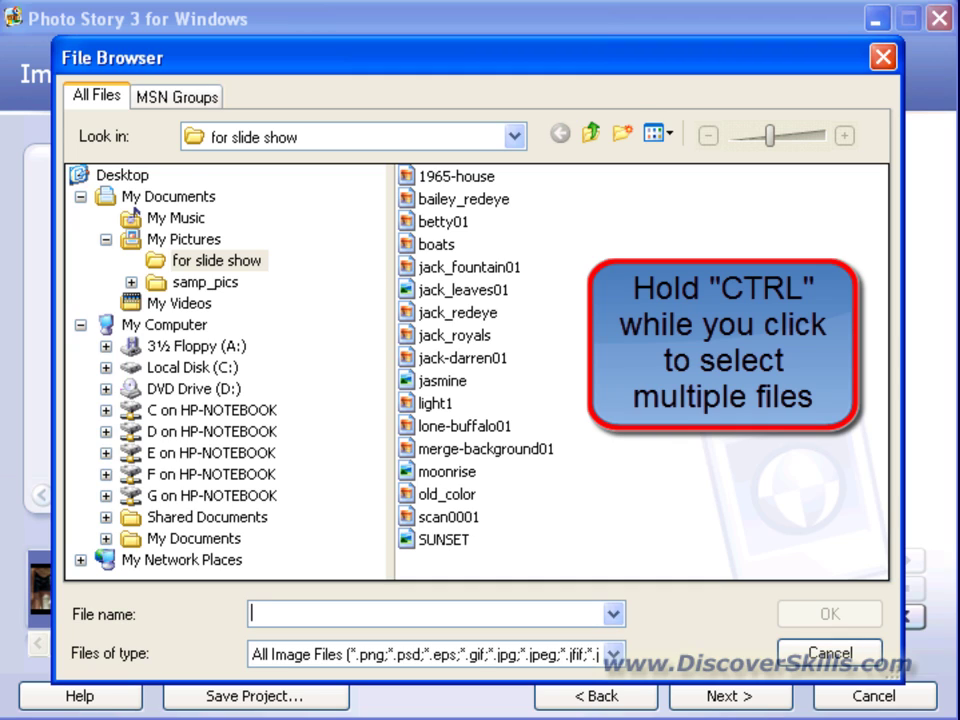
left_click(455, 178)
left_click(455, 199, "ctrl")
left_click(446, 222, "ctrl")
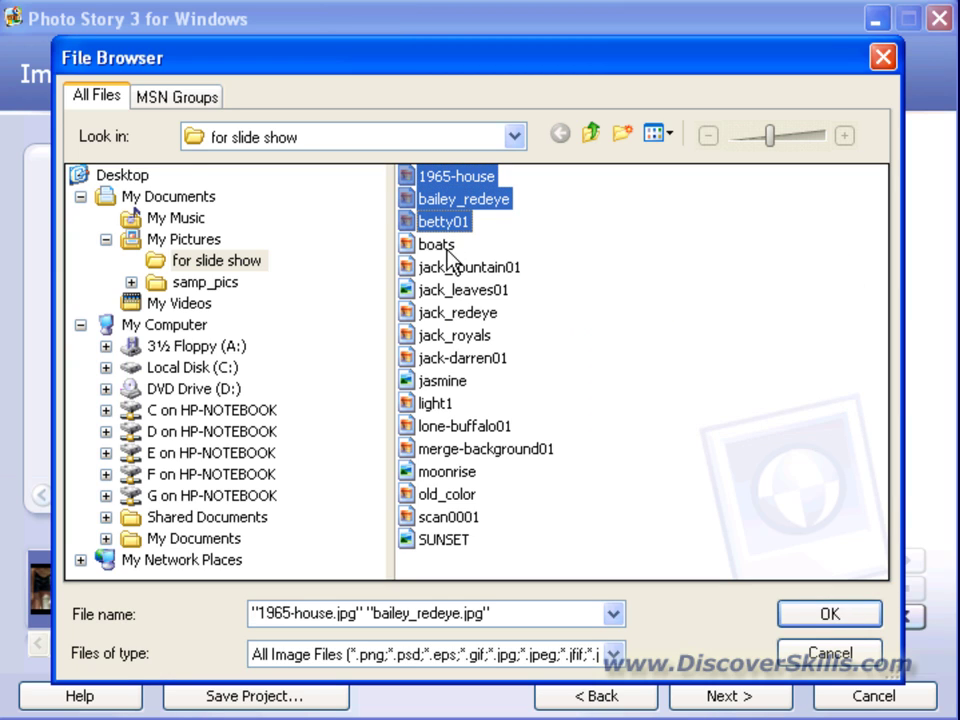
left_click(450, 245, "ctrl")
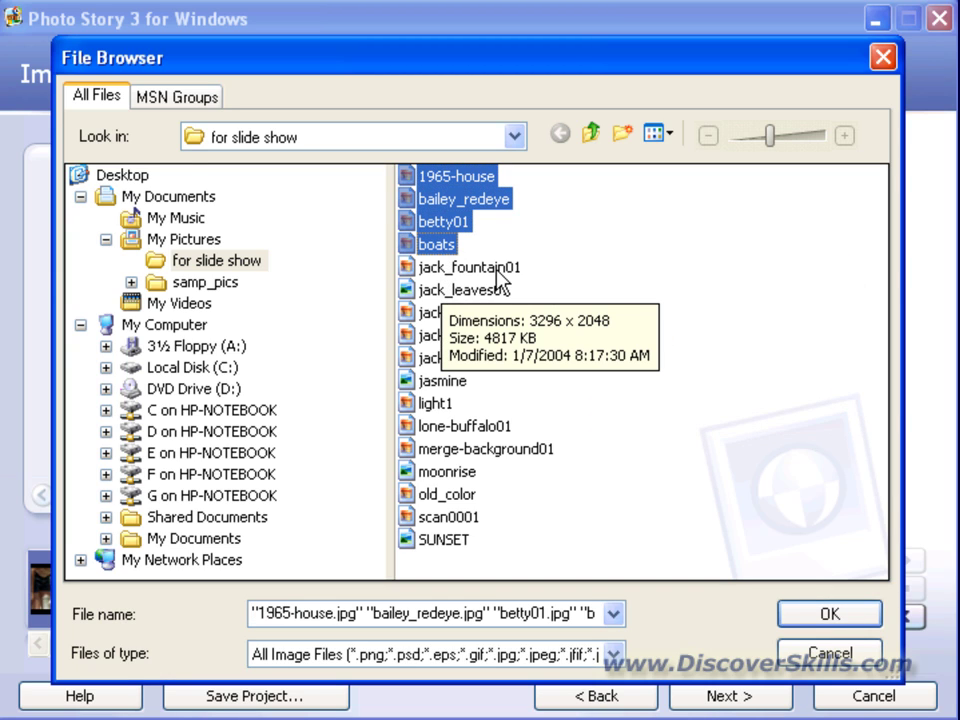
left_click(484, 292, "ctrl")
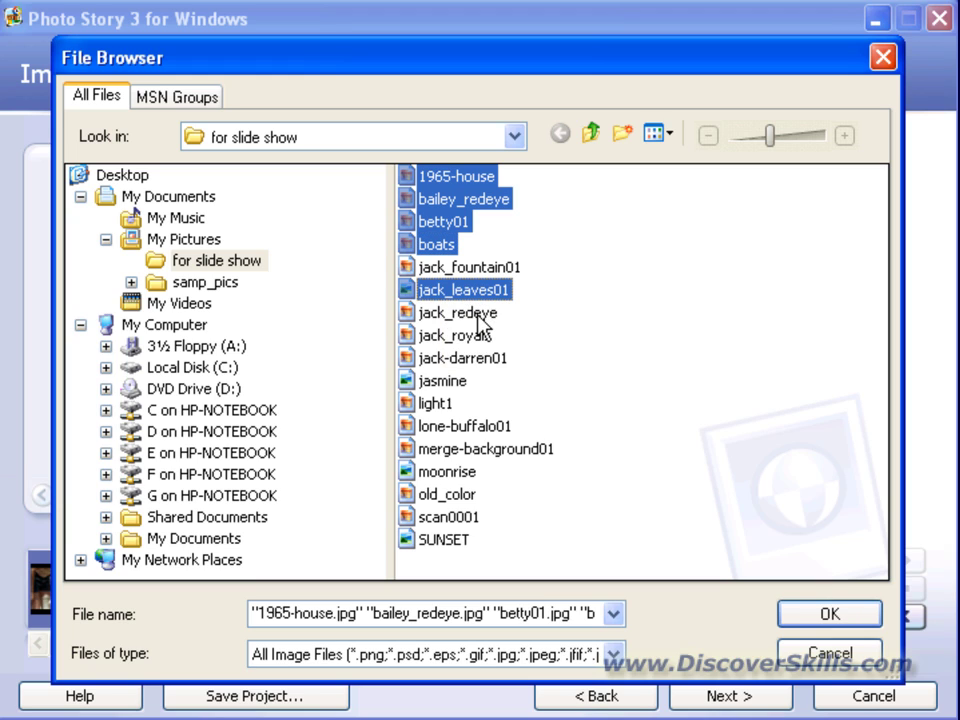
left_click(479, 314, "ctrl")
left_click(462, 360, "ctrl")
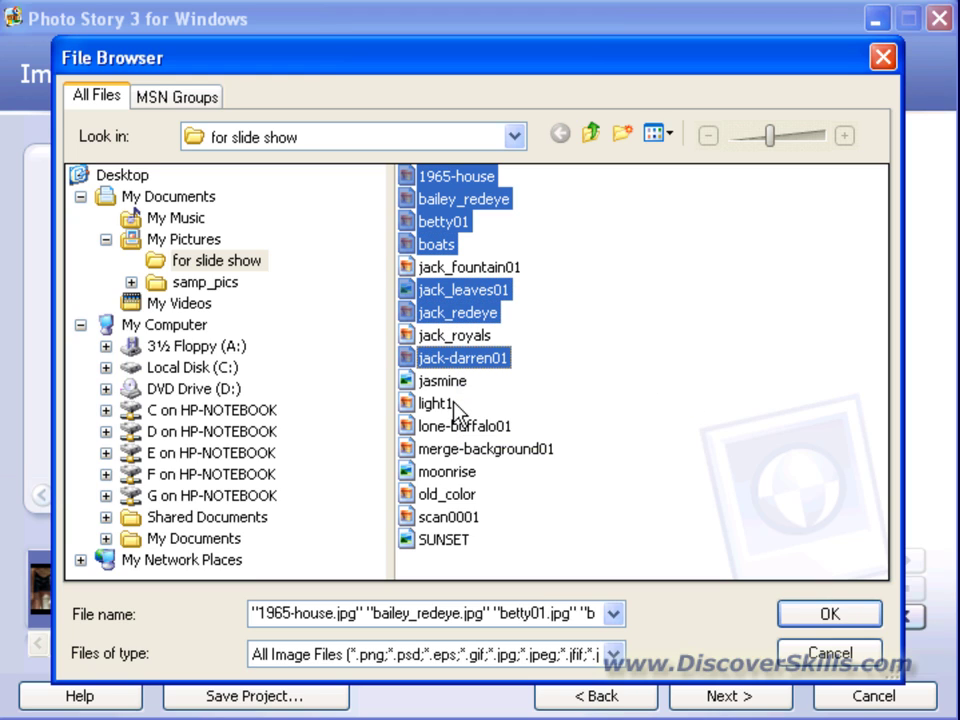
left_click(455, 405, "ctrl")
left_click(457, 450, "ctrl")
left_click(460, 496, "ctrl")
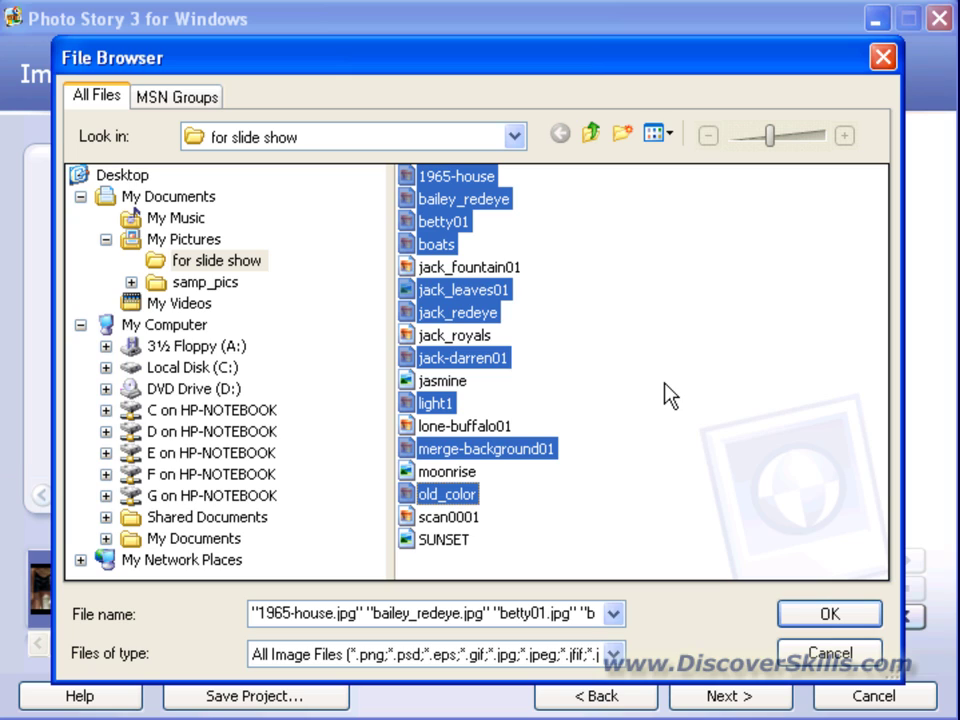
- Add jack_royals, jasmine, lone-buffalo01, moonrise, scan0001 and SUNSET, then import all selected photos
left_click(455, 336, "ctrl")
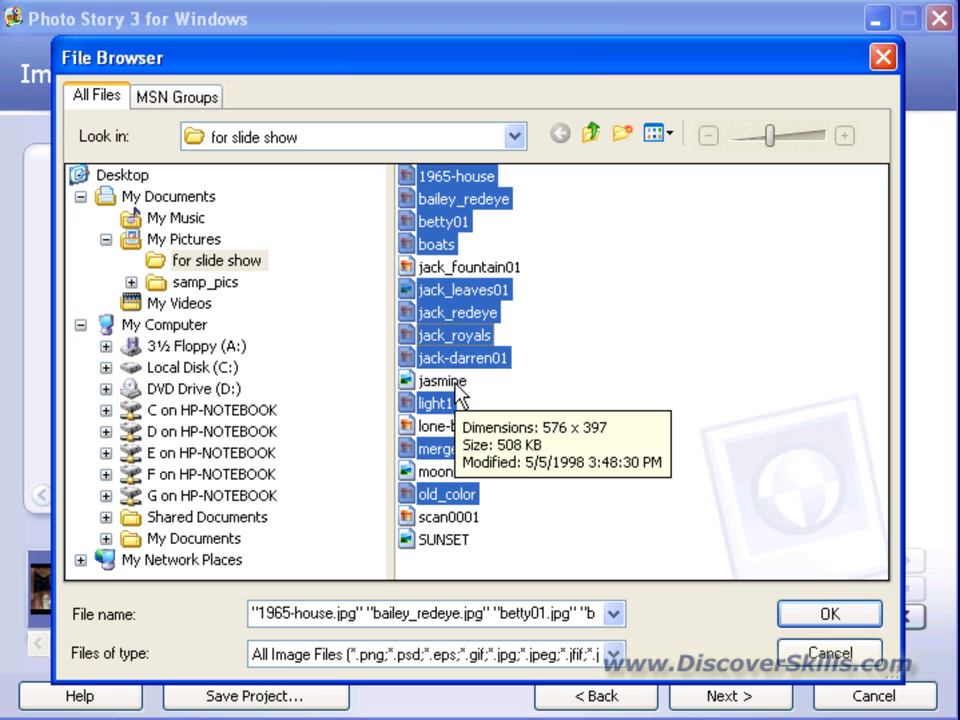
left_click(459, 385, "ctrl")
left_click(463, 428, "ctrl")
left_click(462, 474, "ctrl")
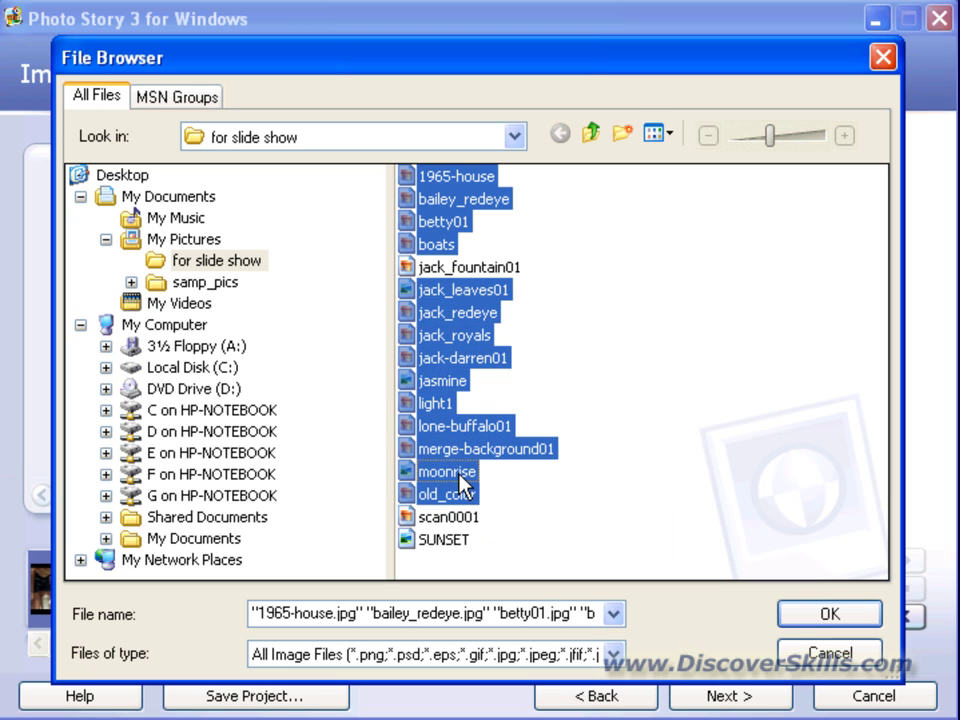
left_click(452, 517, "ctrl")
left_click(458, 538, "ctrl")
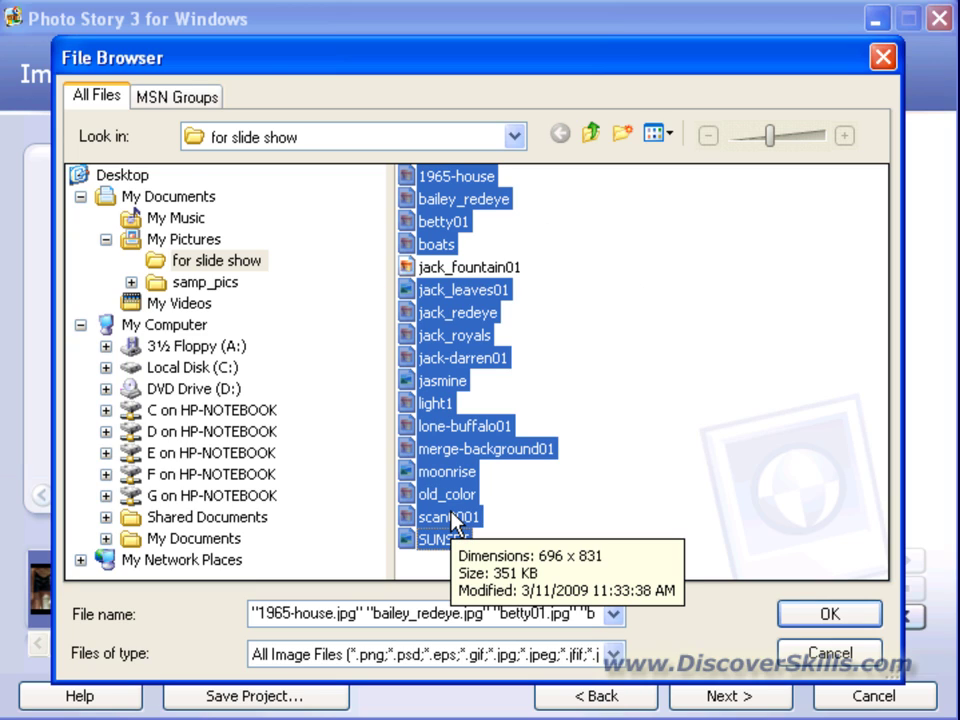
left_click(827, 614)
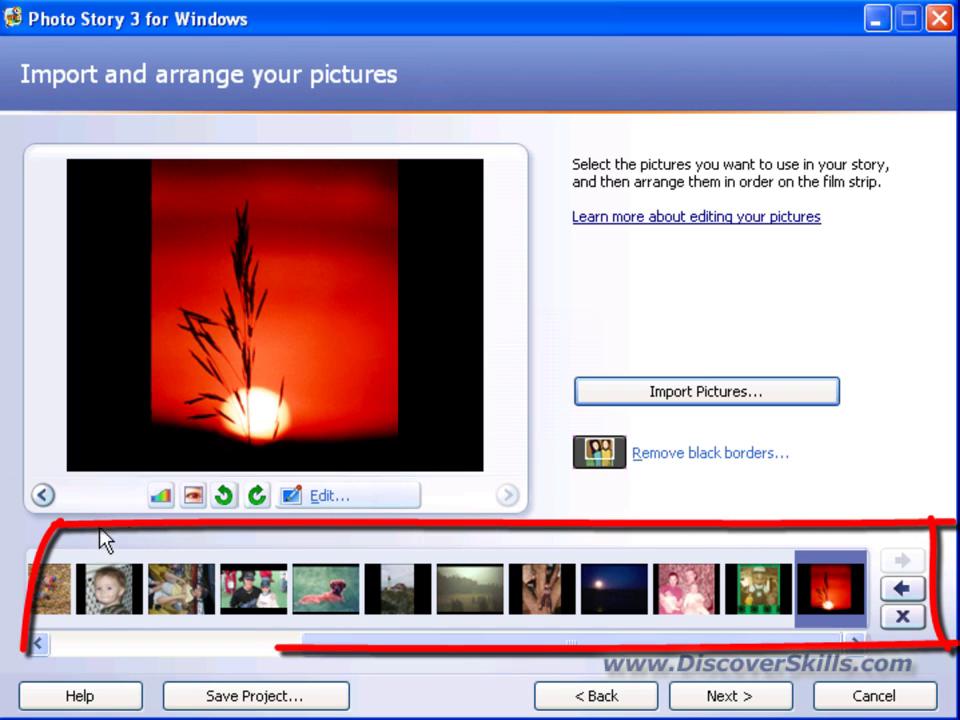
- Browse the film strip and preview the photo of the child lying in autumn leaves
left_click_drag(383, 660, 98, 658)
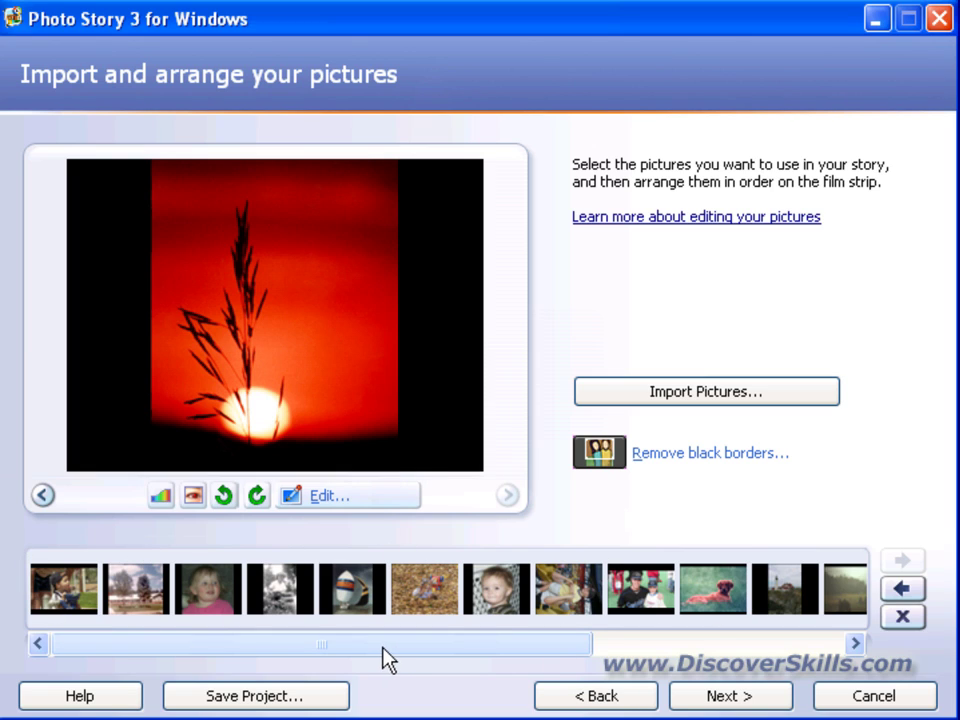
left_click_drag(386, 658, 410, 648)
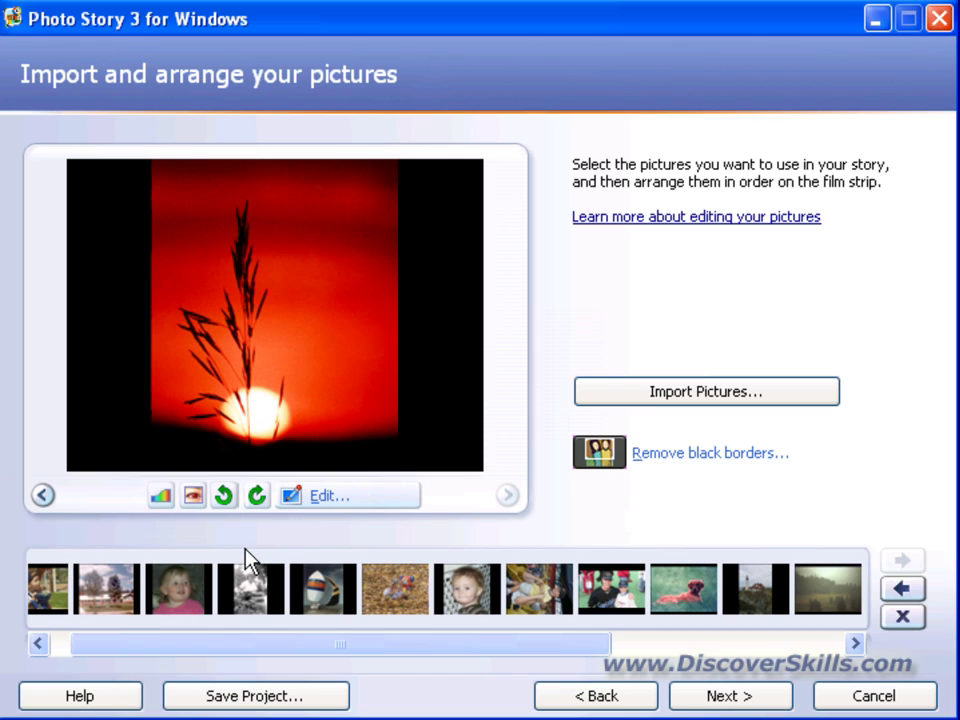
left_click(903, 564)
left_click(412, 598)
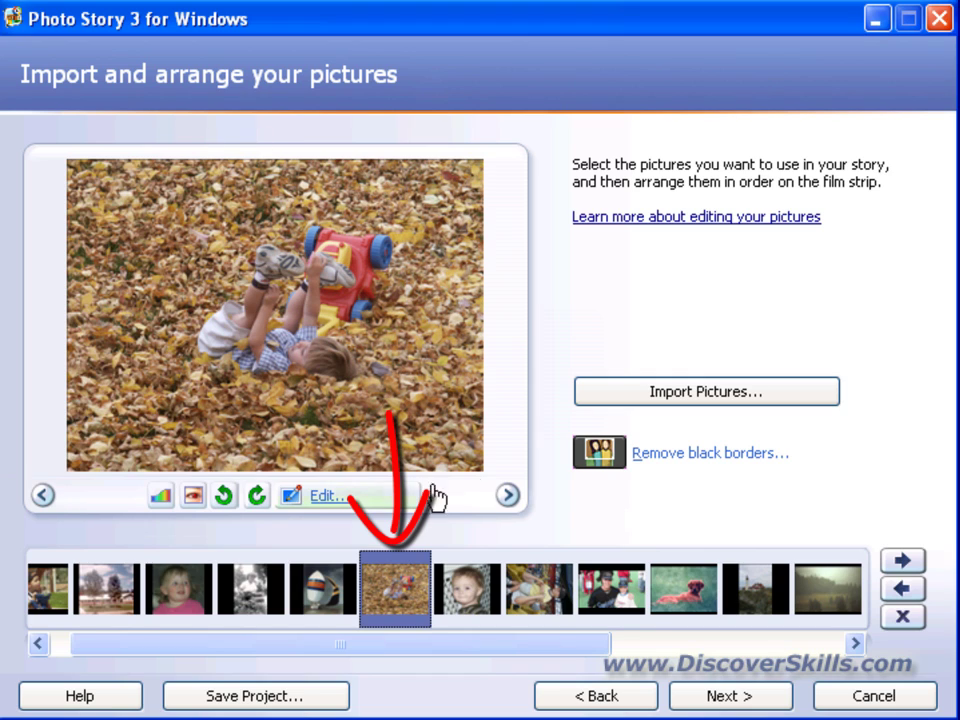
- Shift the baseball photo with the move arrows, then drag it right after the boy's portrait
left_click(609, 605)
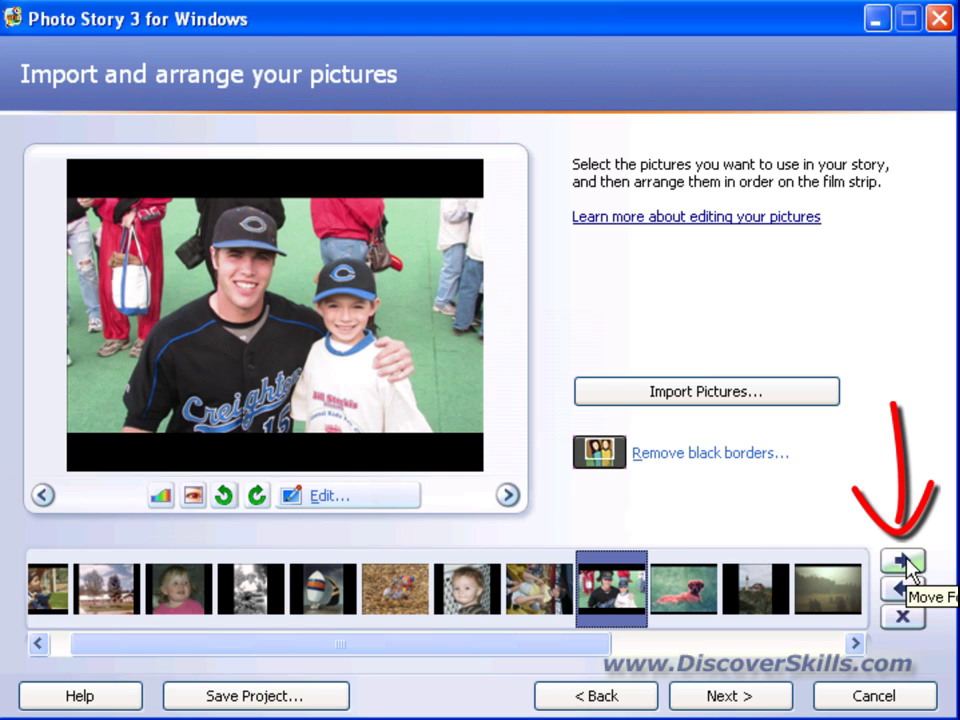
left_click(908, 593)
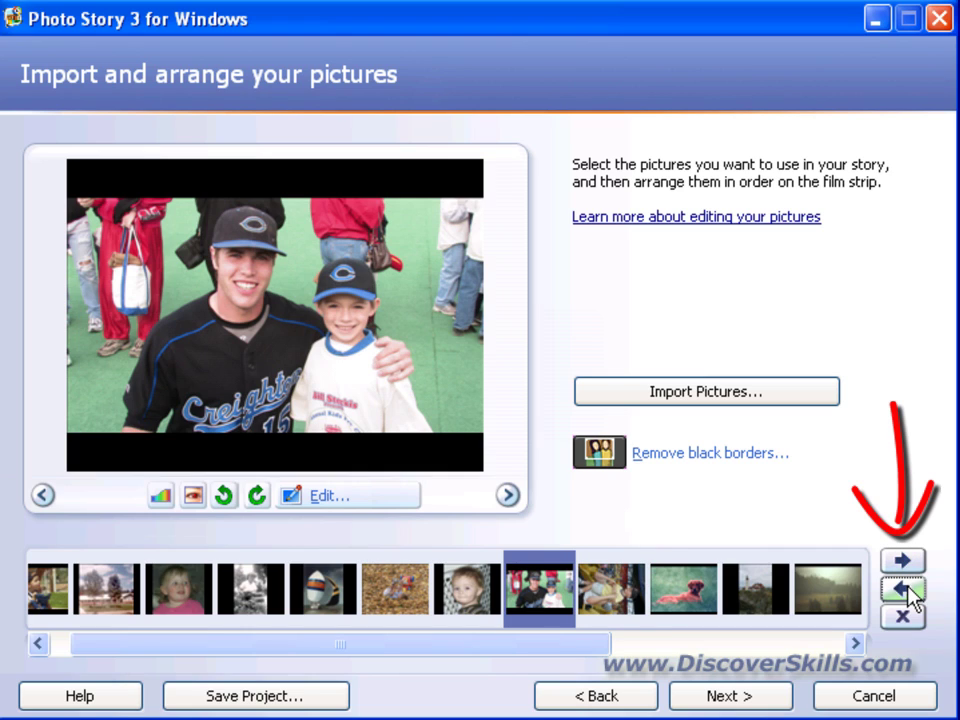
left_click(908, 593)
left_click(908, 592)
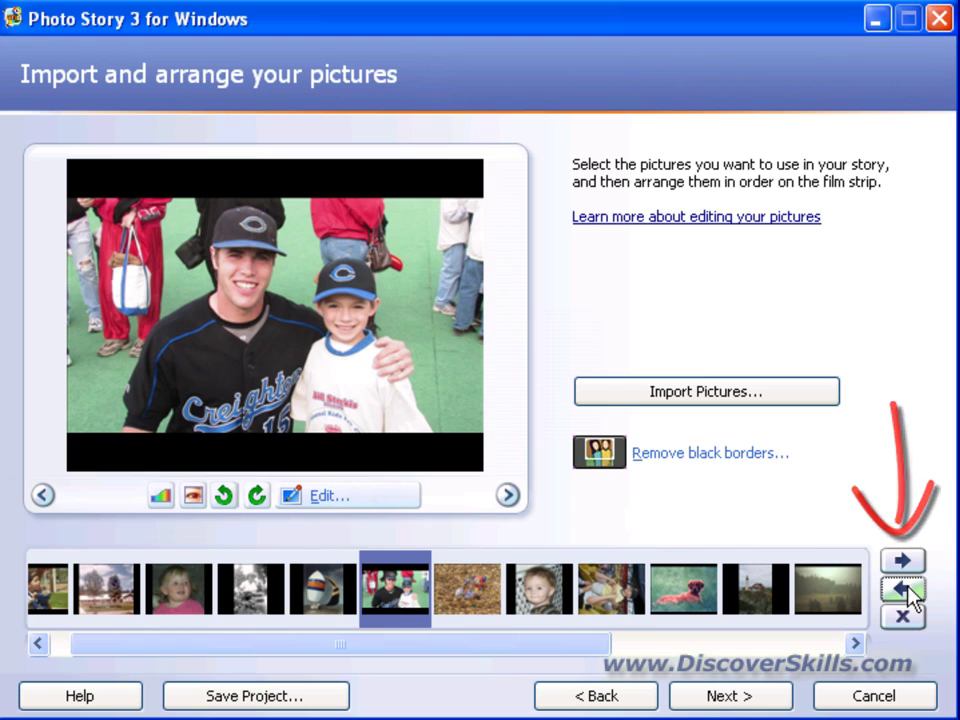
left_click(908, 592)
left_click(908, 592)
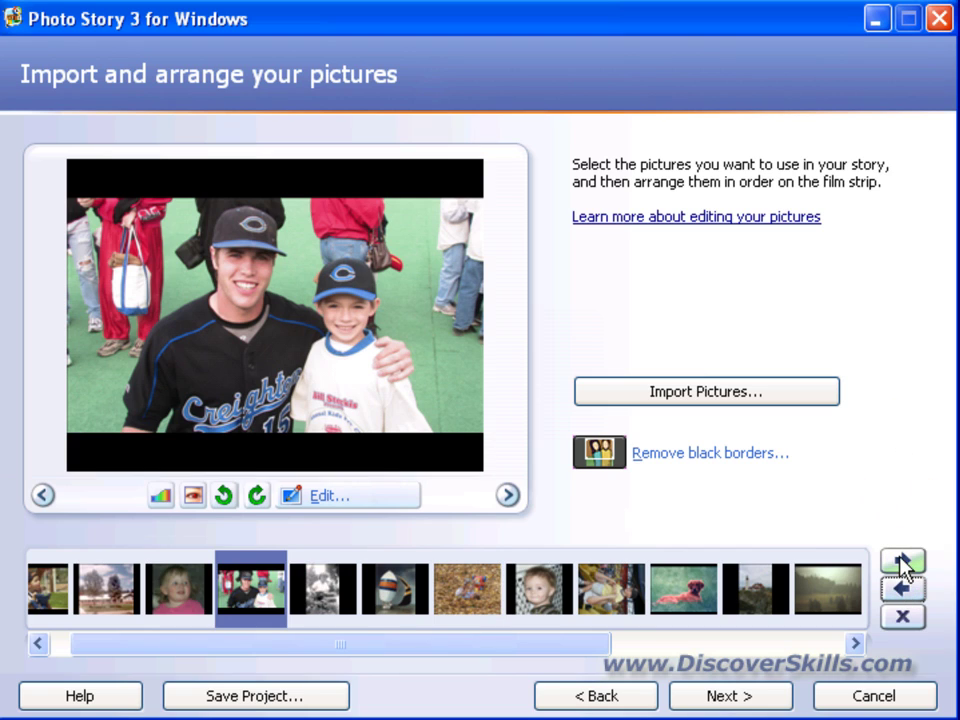
left_click(903, 563)
left_click(903, 563)
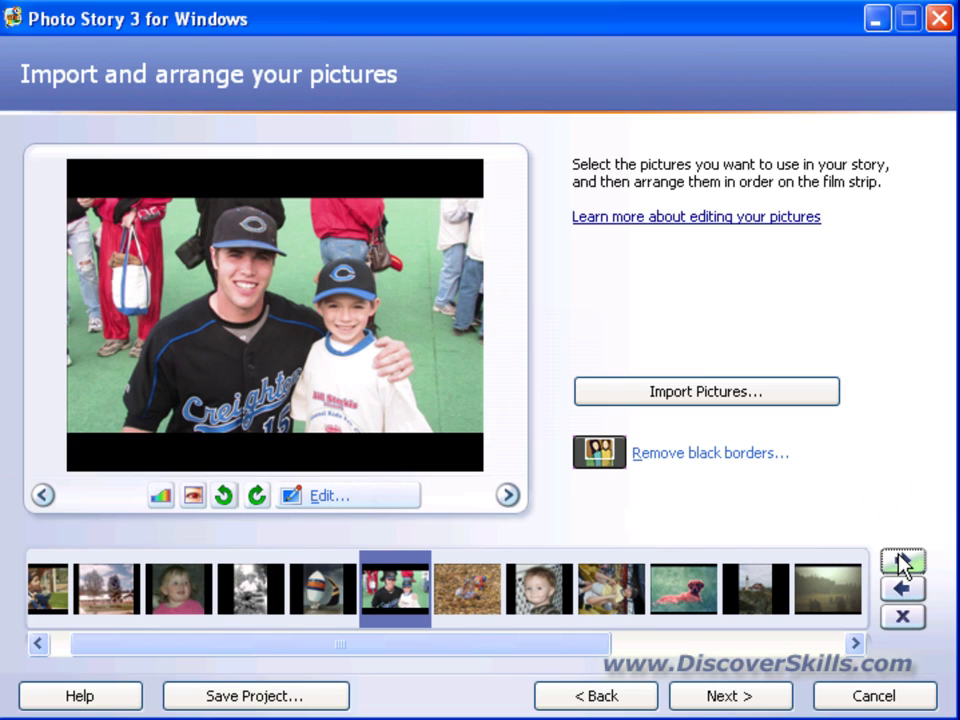
left_click(903, 563)
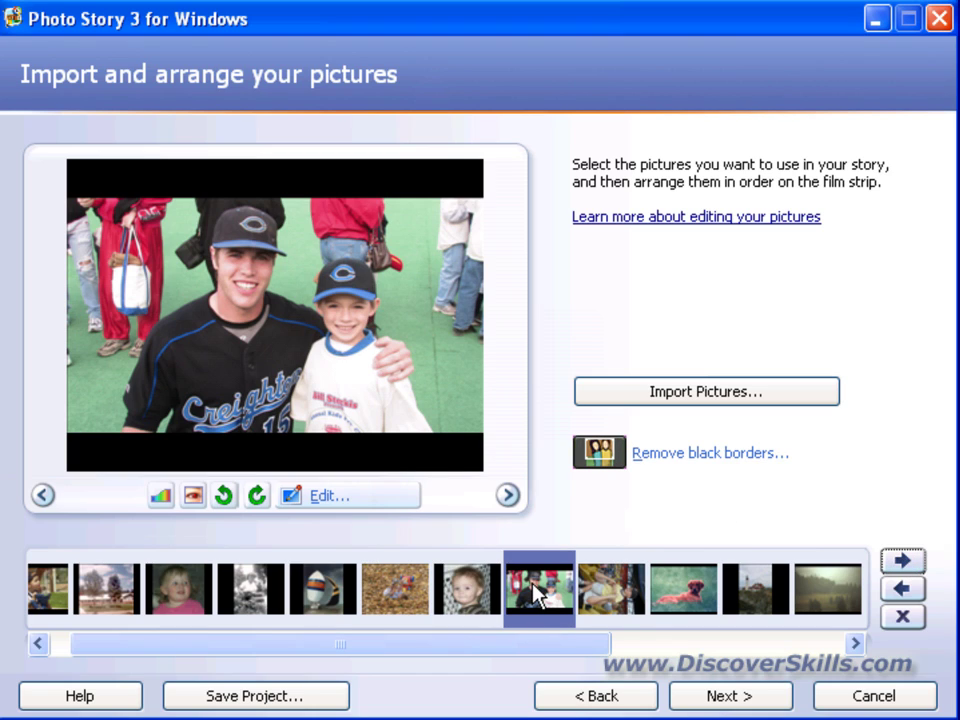
left_click_drag(537, 593, 291, 600)
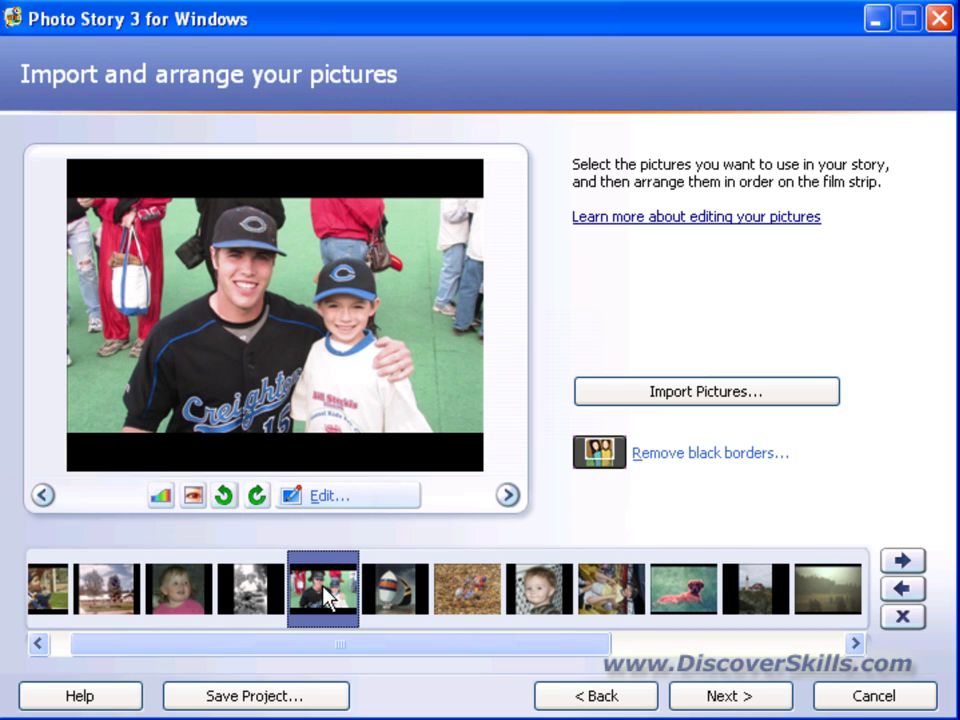
left_click_drag(513, 605, 510, 604)
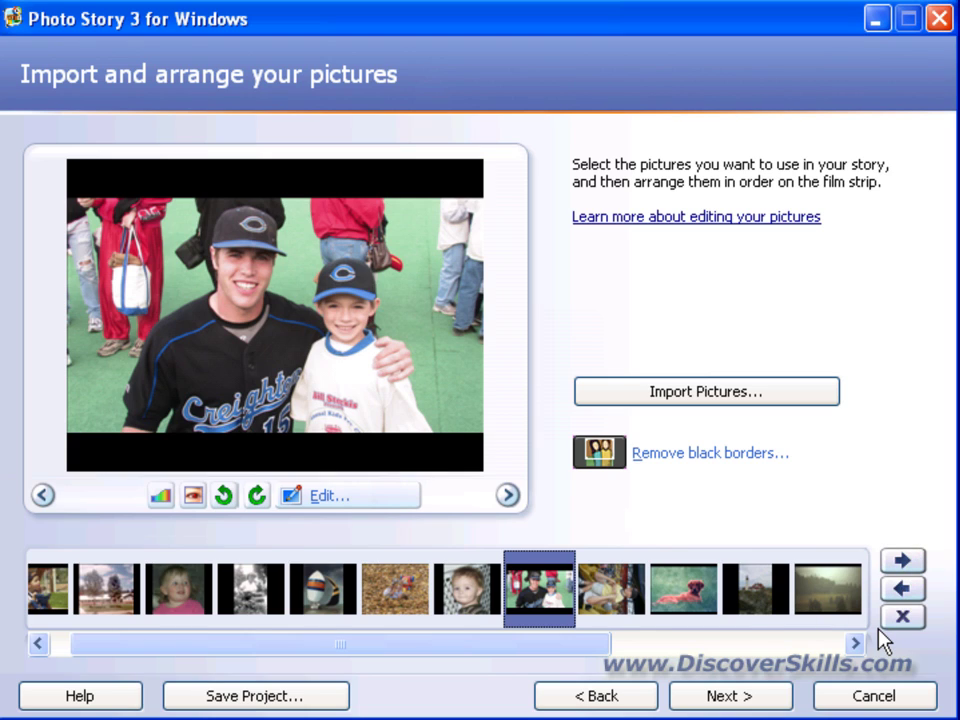
- Delete the 1965 trees-and-house photo from the start of the film strip
left_click(58, 640)
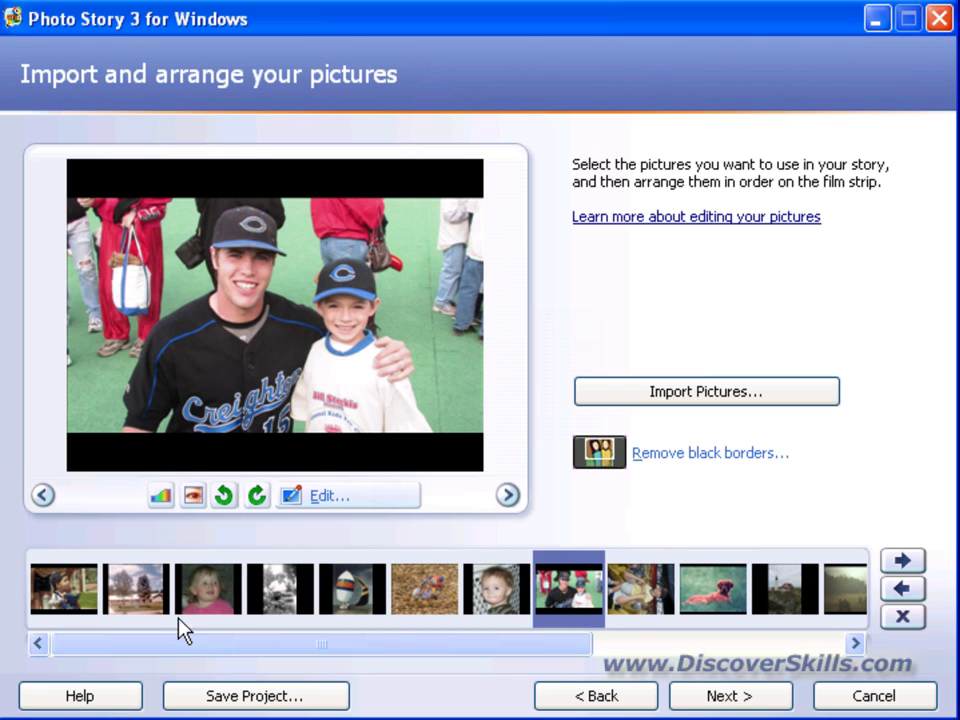
left_click(147, 598)
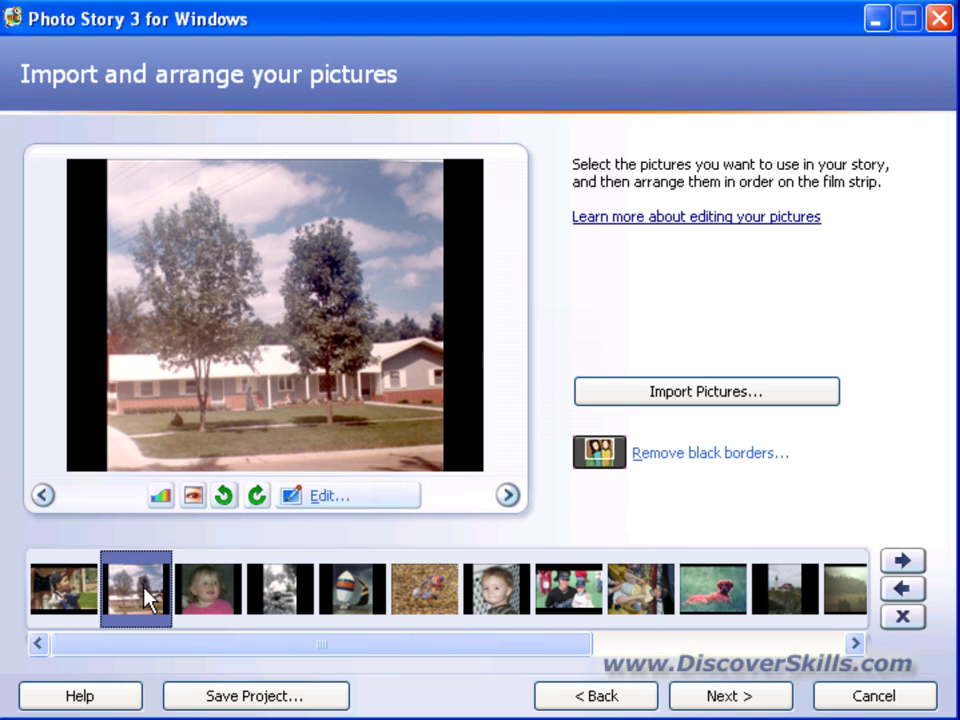
left_click(903, 619)
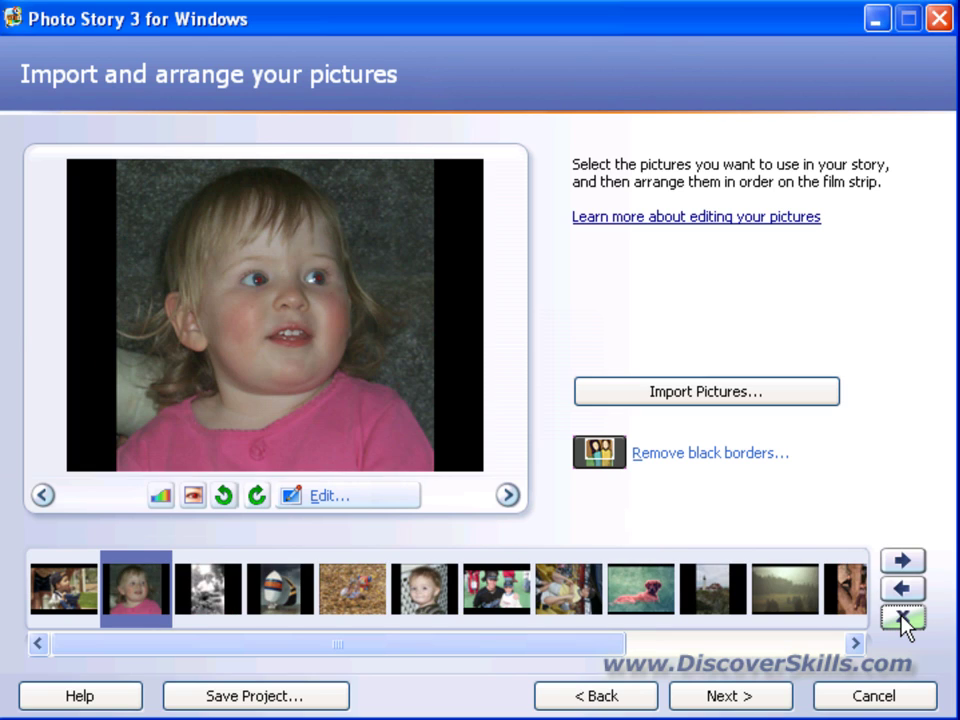